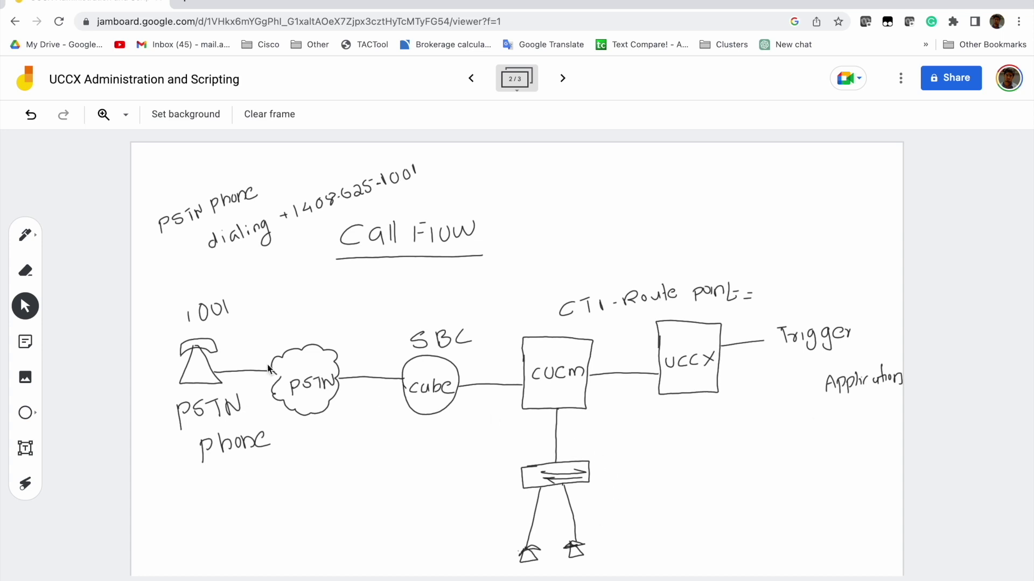
Step: Add a freehand pen stroke beside the phones below the switch in the call flow diagram
left_click(27, 235)
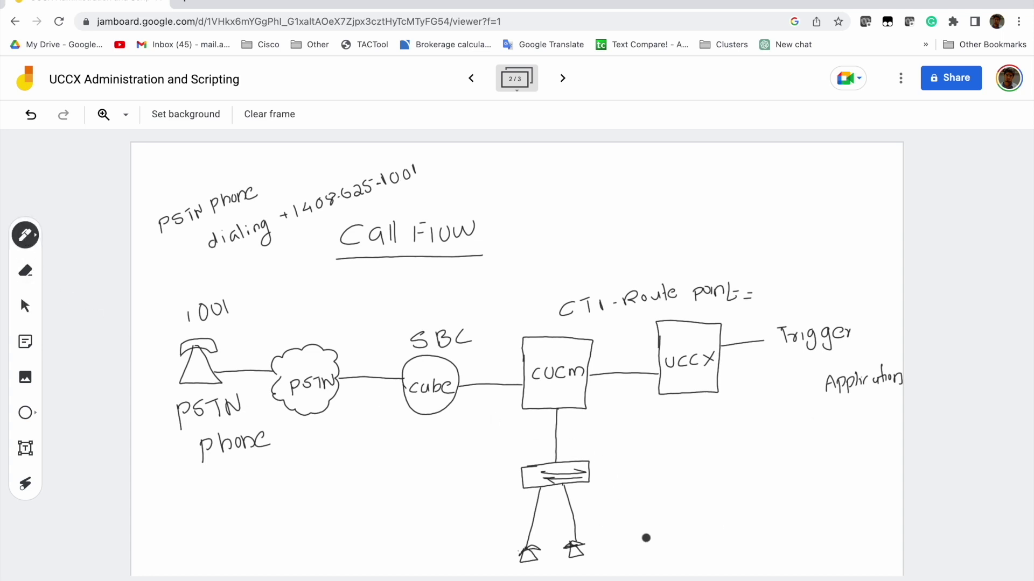
mouse_move(595, 565)
left_mouse_down()
mouse_move(623, 547)
mouse_move(627, 575)
mouse_move(641, 539)
mouse_move(680, 563)
mouse_move(680, 540)
mouse_move(744, 528)
mouse_move(734, 544)
left_mouse_up()
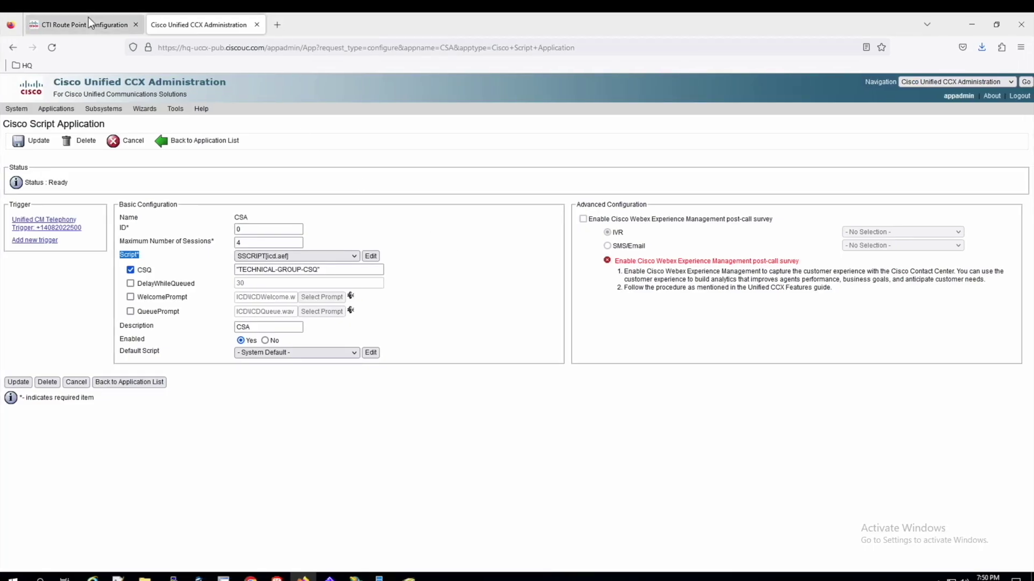
Step: Switch to Cisco Unified CM Administration and open the configuration of the IPCC CTI route point
left_click(86, 24)
left_click(224, 109)
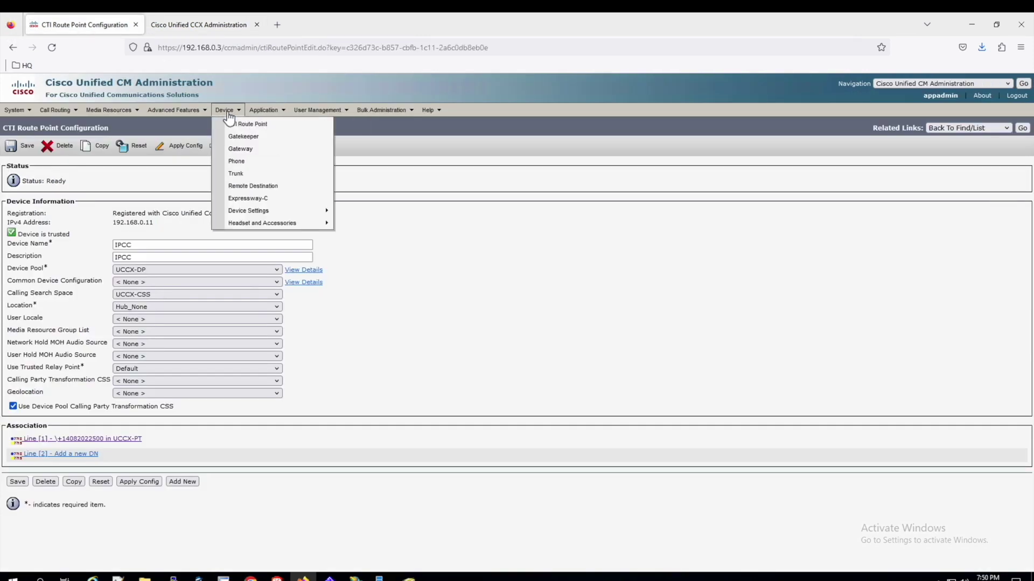
left_click(237, 125)
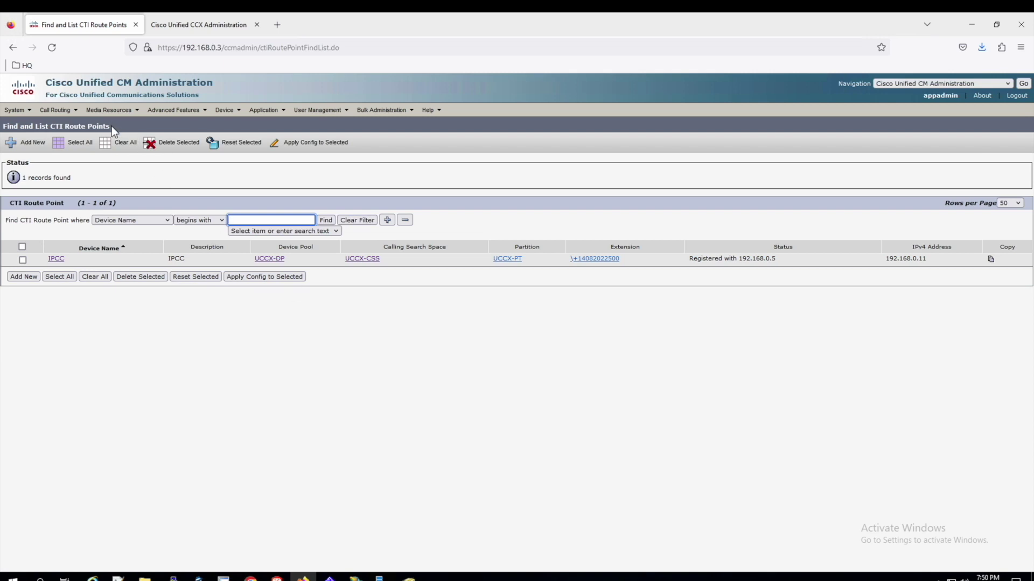
left_click(60, 261)
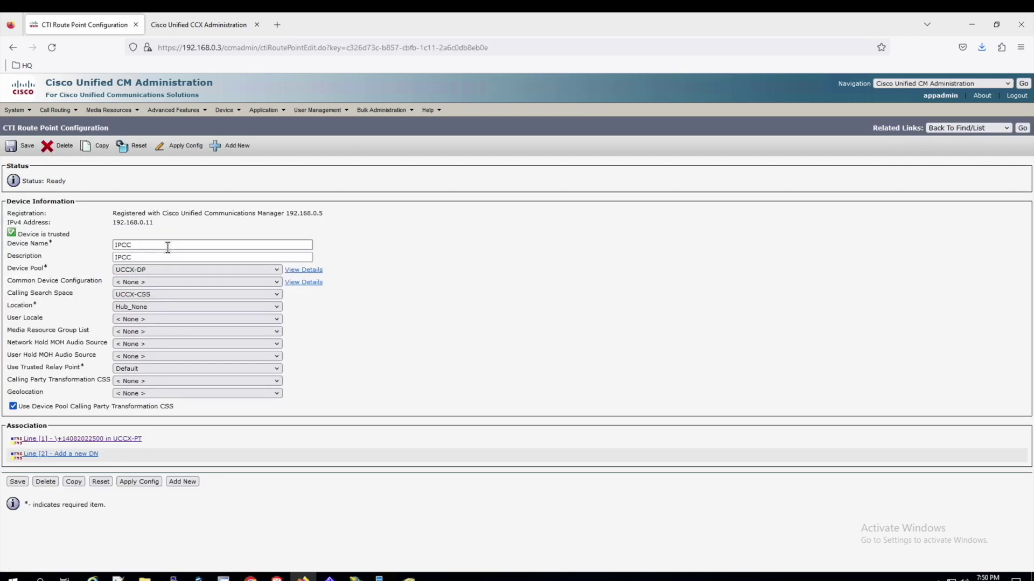
Step: Examine the IPCC route point's IPv4 address, the Unified CM server it is registered with, and its first associated line
left_click_drag(112, 223, 163, 226)
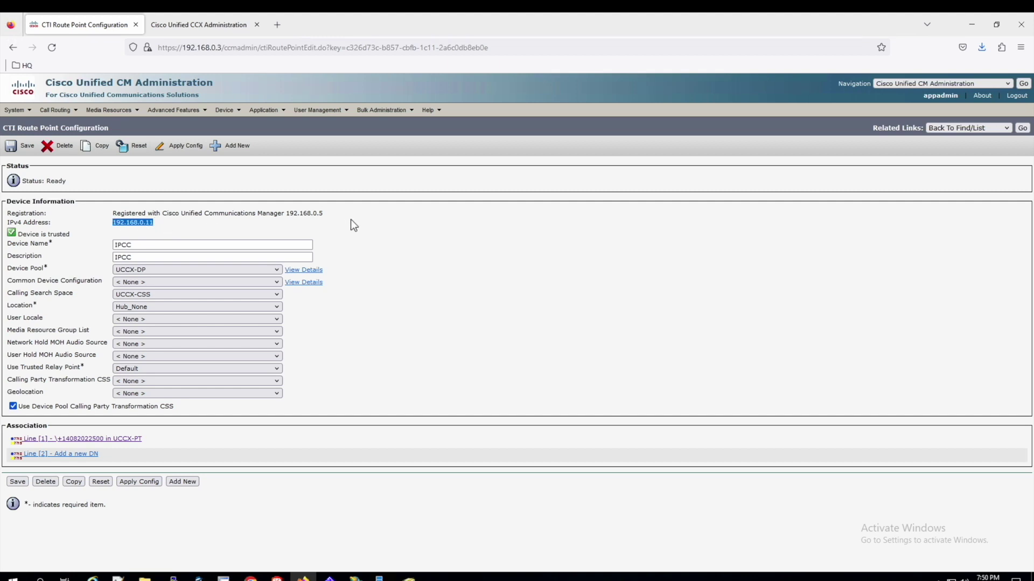
left_click_drag(326, 213, 267, 212)
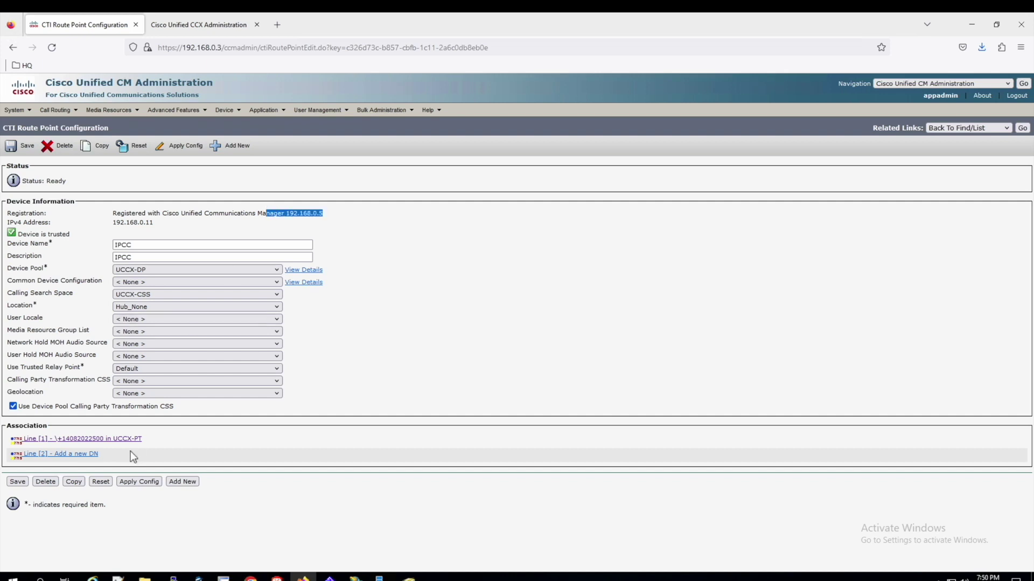
left_click_drag(154, 441, 25, 441)
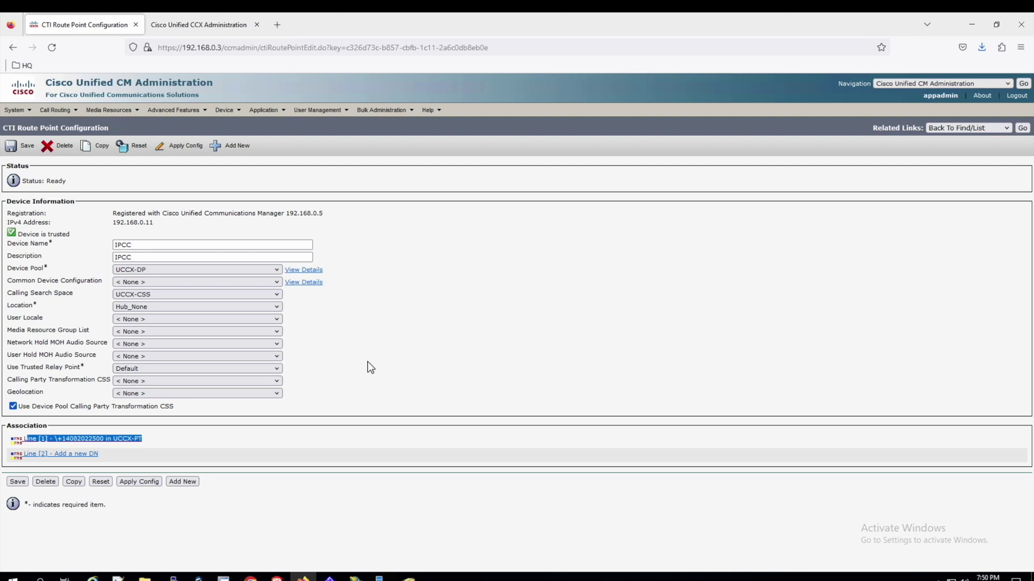
left_click(163, 227)
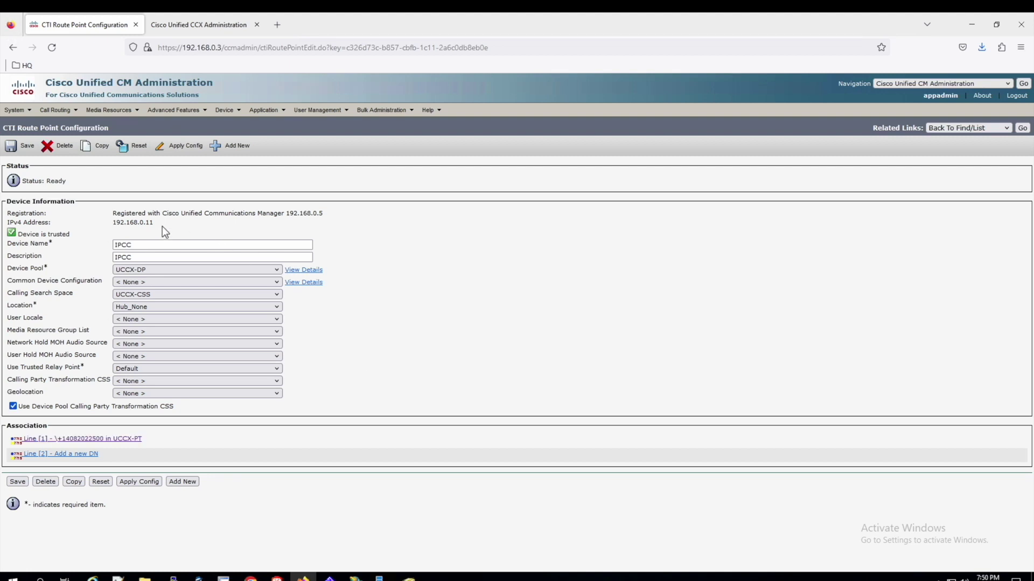
left_click_drag(156, 221, 112, 222)
left_click(156, 228)
Step: Switch to Cisco Unified CCX Administration and open the Unified CM Telephony trigger assigned to the CSA application
left_click(188, 22)
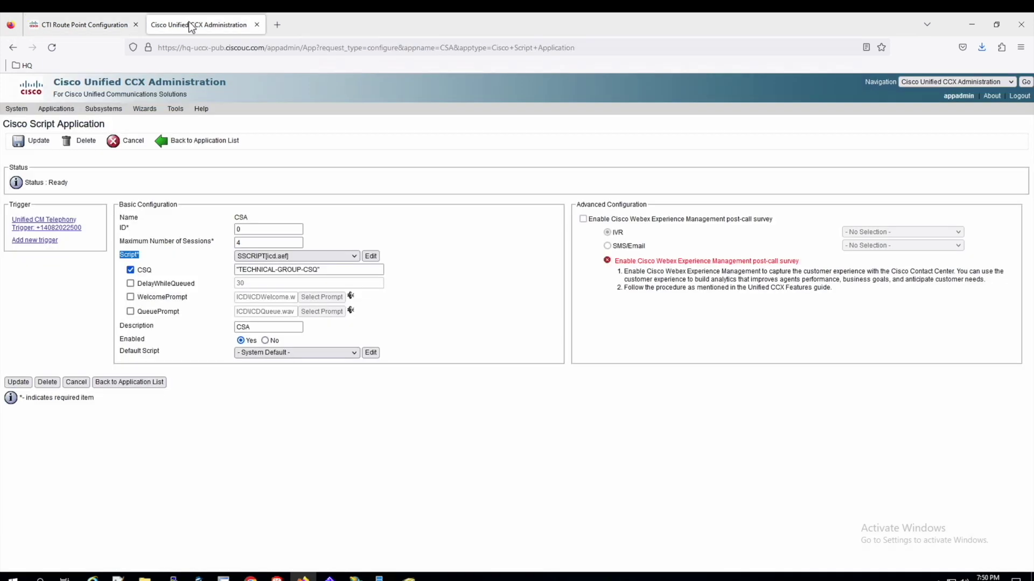
mouse_move(112, 108)
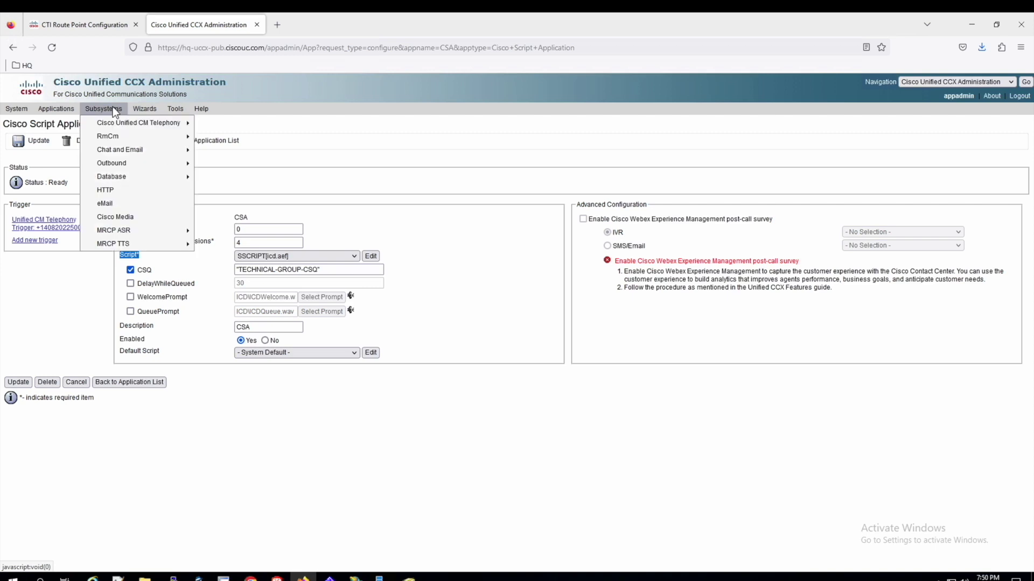
mouse_move(139, 129)
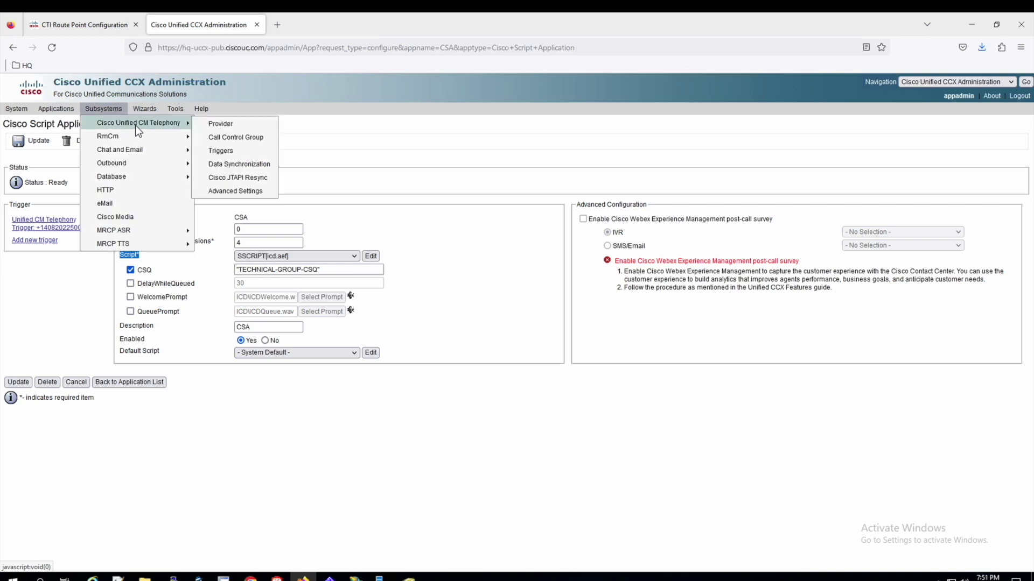
left_click(224, 153)
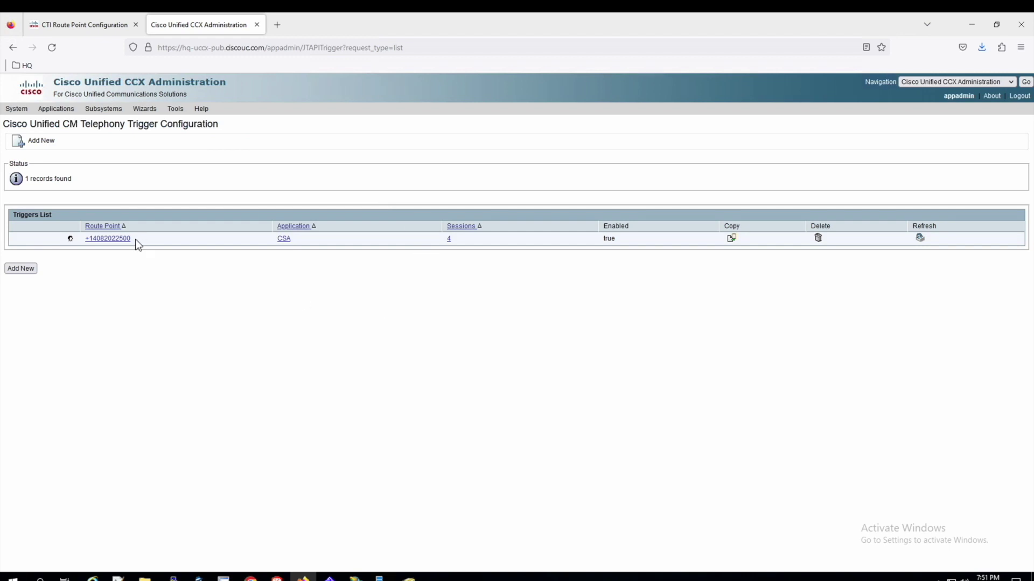
left_click(129, 240)
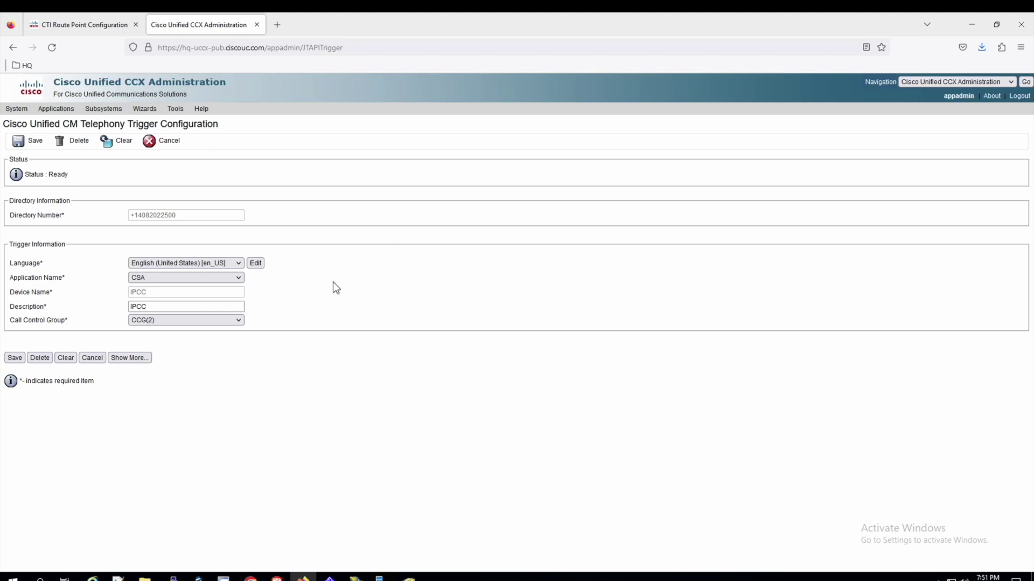
Step: Return to the Unified CM Telephony triggers list and open a blank form for a new trigger, starting at its directory number
left_click(102, 111)
mouse_move(107, 126)
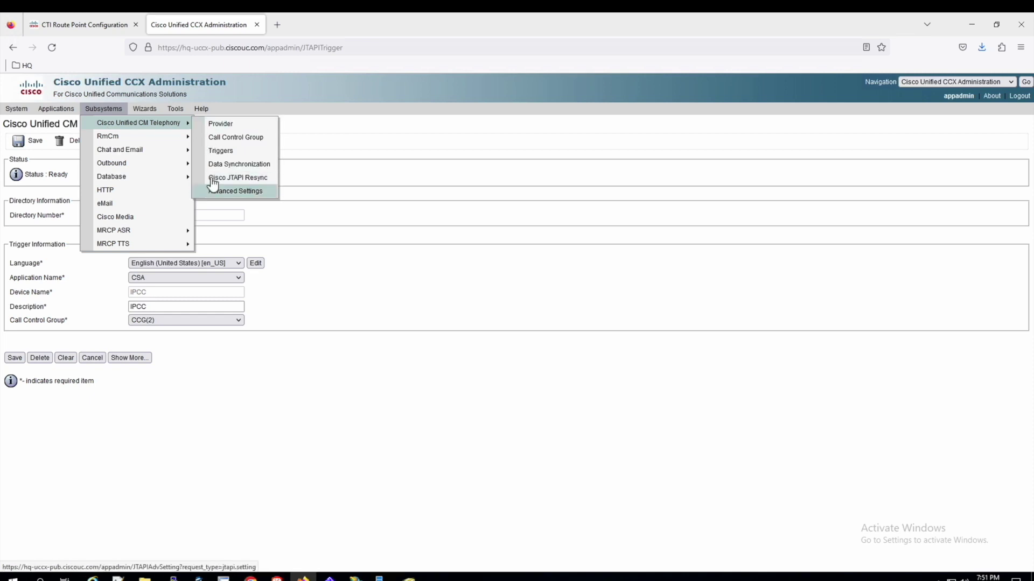
left_click(217, 151)
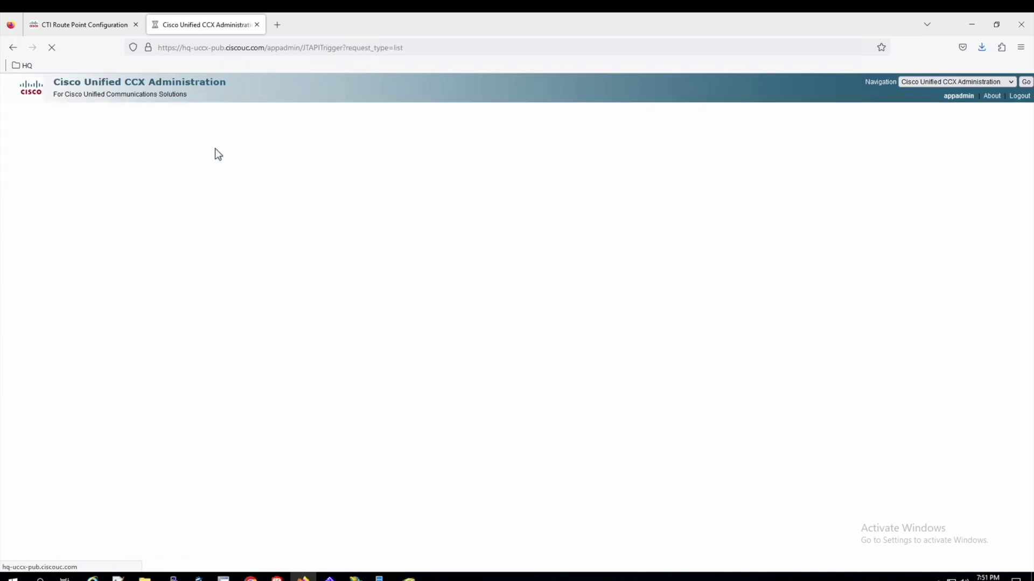
left_click(35, 144)
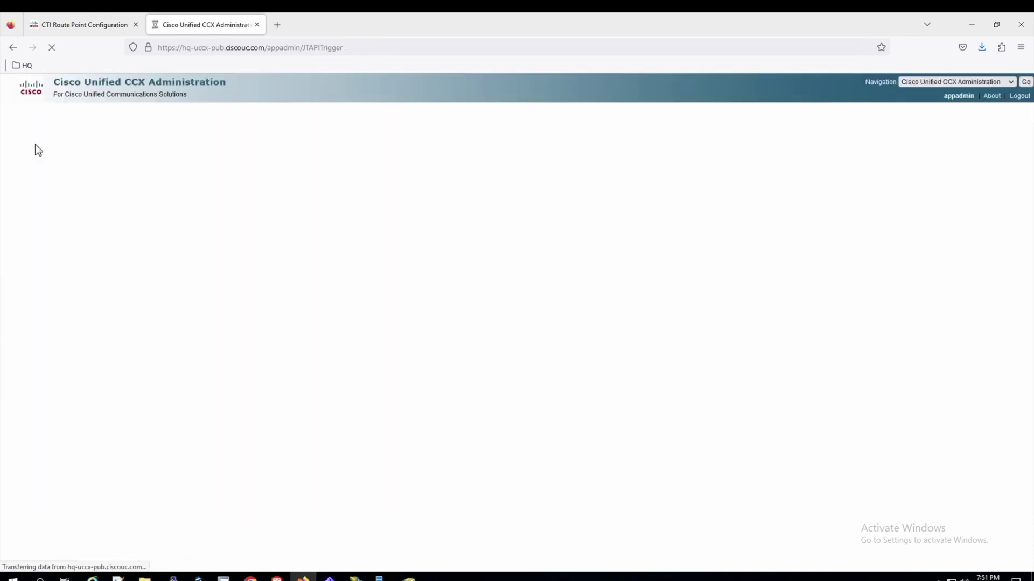
left_click(153, 216)
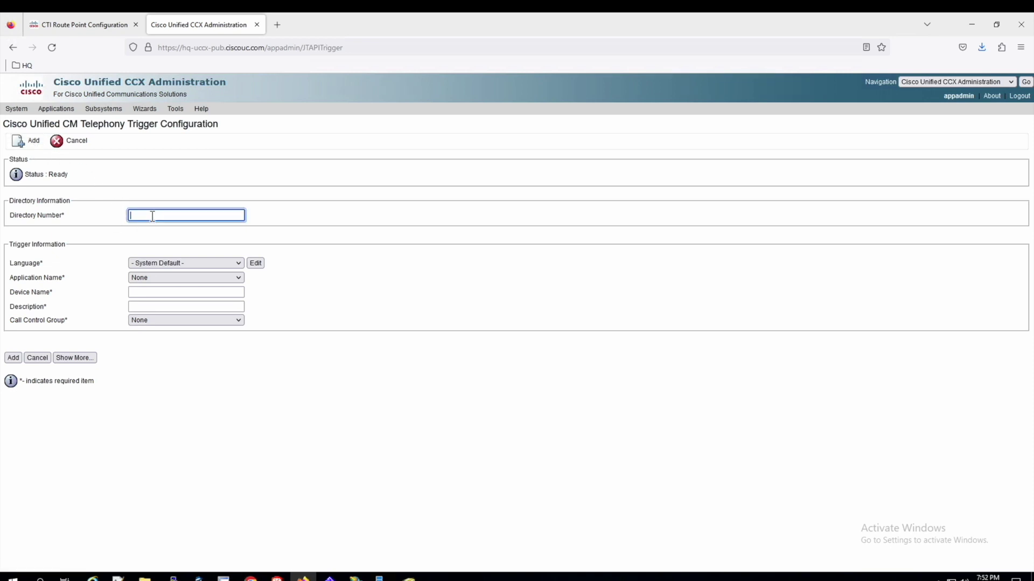
Step: Revisit the IPCC route point in Unified CM Administration and open the list of phones to view the CTI ports
left_click(92, 31)
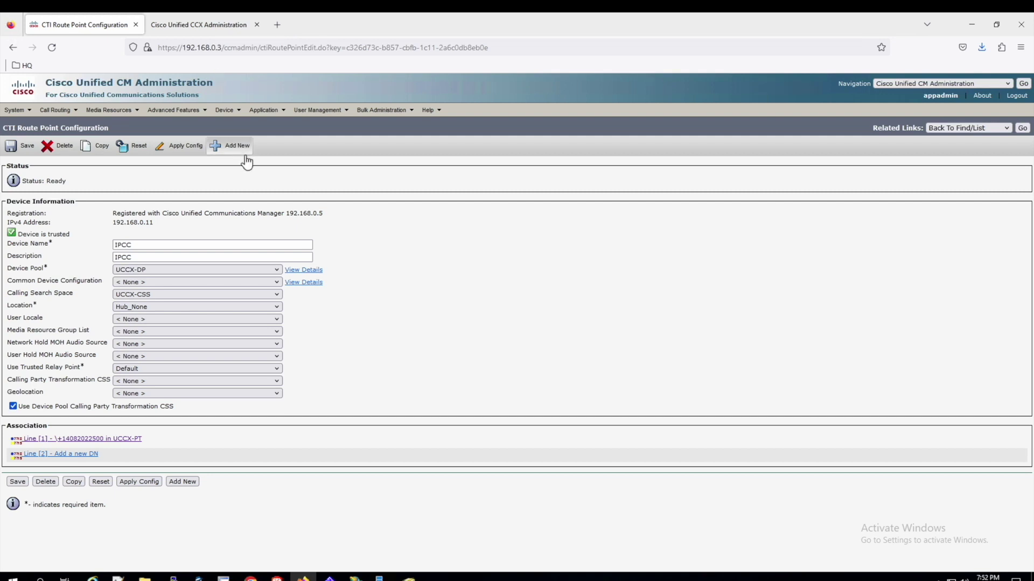
left_click(213, 24)
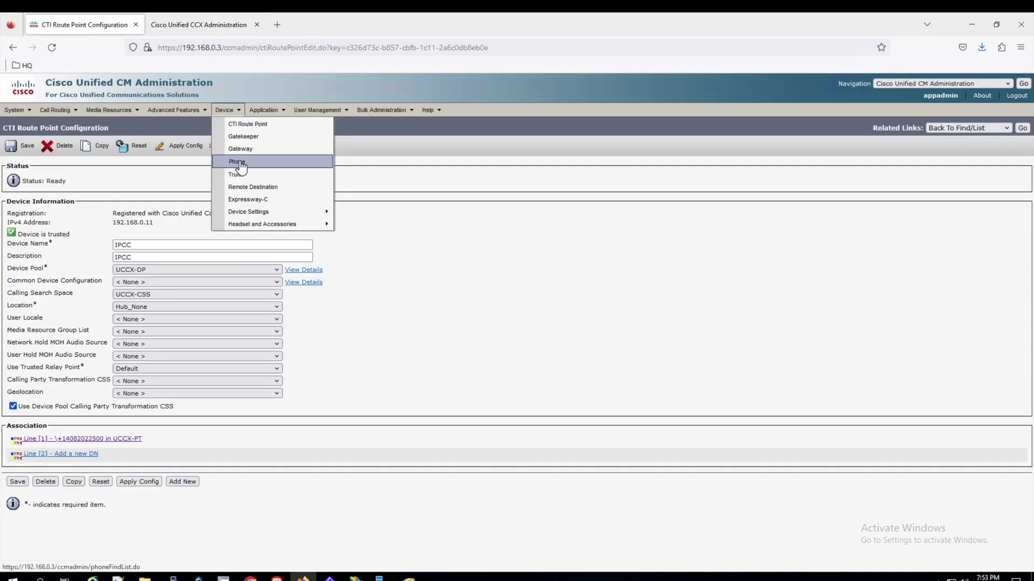
left_click(237, 163)
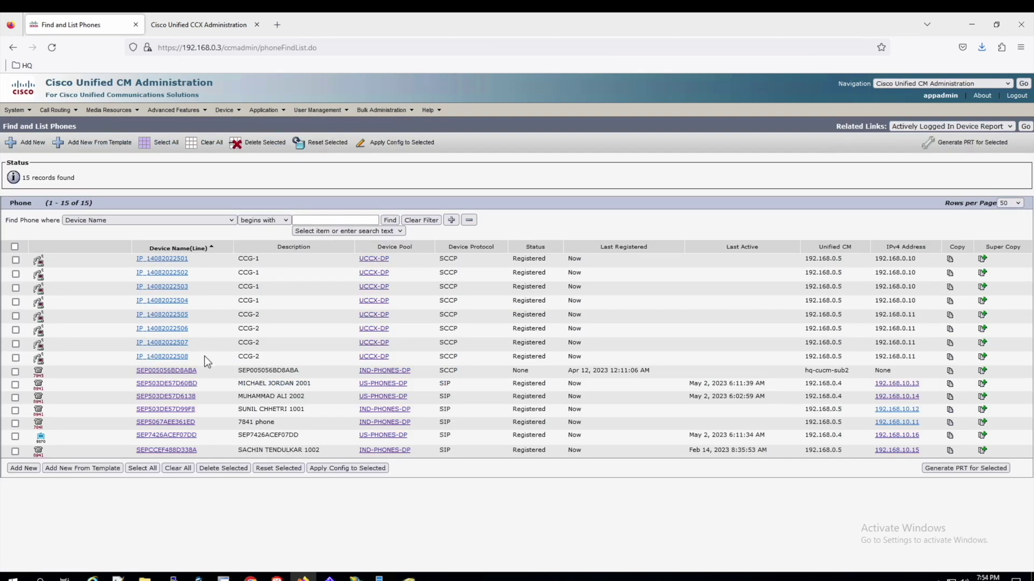
Step: Open the CCG call control group in Unified CCX Administration and compare its CTI ports with the Unified CM phone list
key("ctrl+Tab")
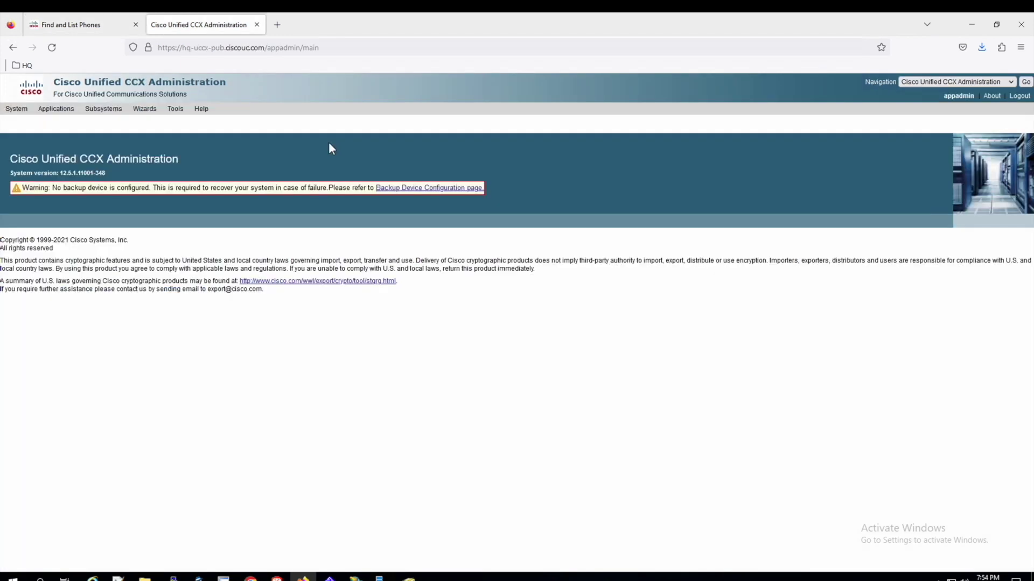
left_click(104, 109)
mouse_move(156, 126)
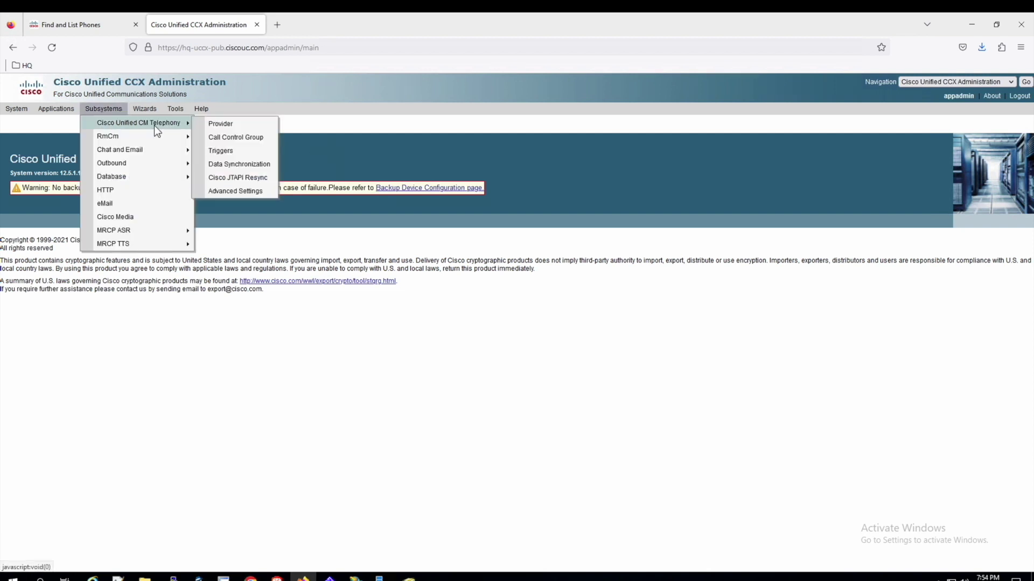
left_click(234, 141)
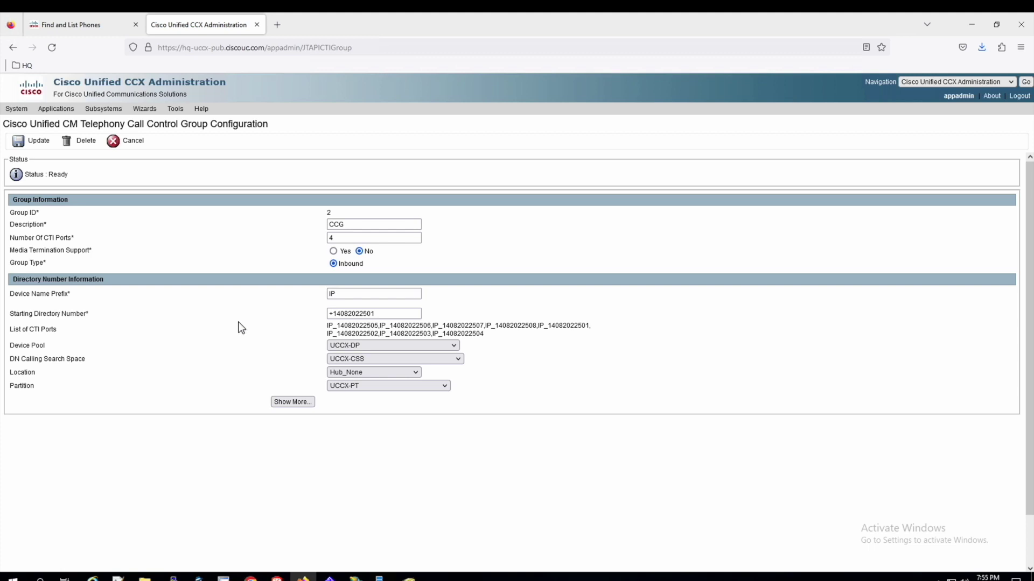
key("ctrl+Tab")
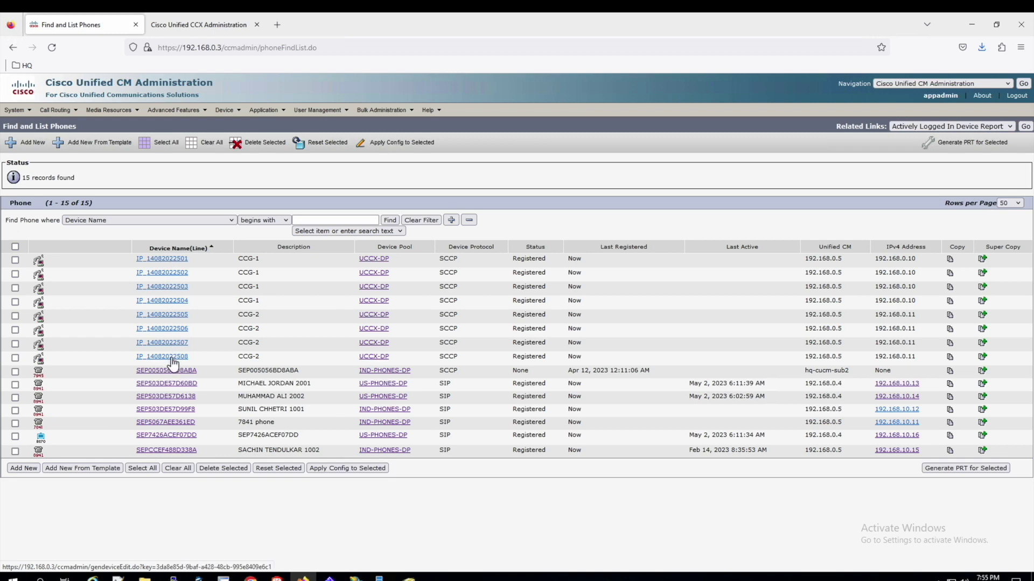
Step: Open the CSA script application in Unified CCX Administration and review its assigned trigger and script setting
key("ctrl+Tab")
left_click(59, 108)
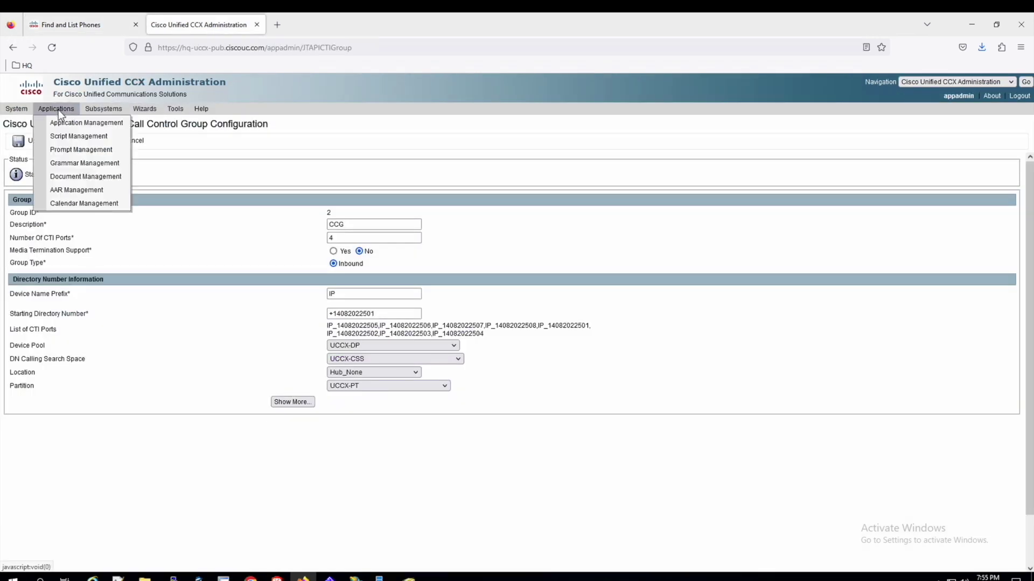
left_click(63, 123)
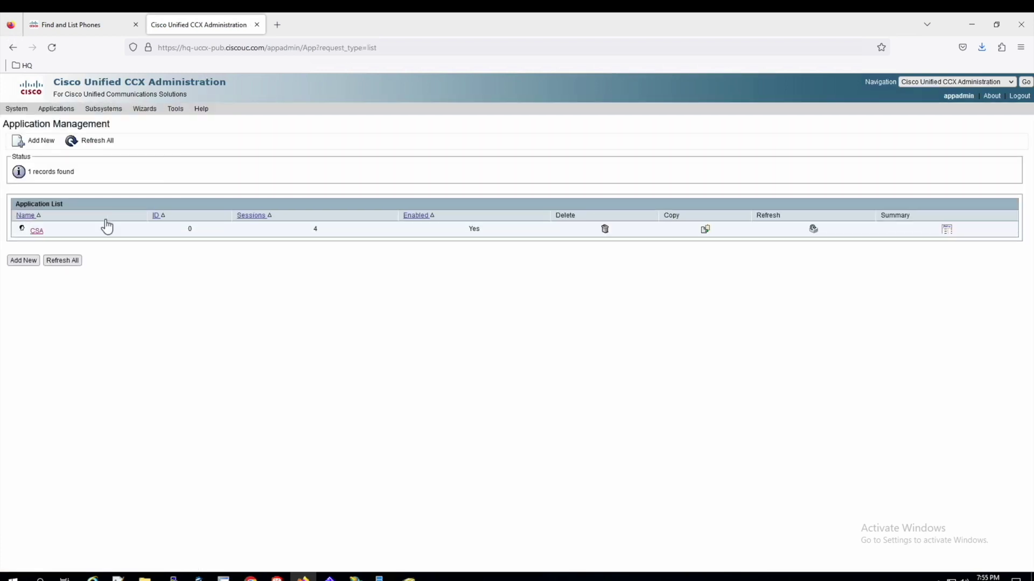
left_click(35, 232)
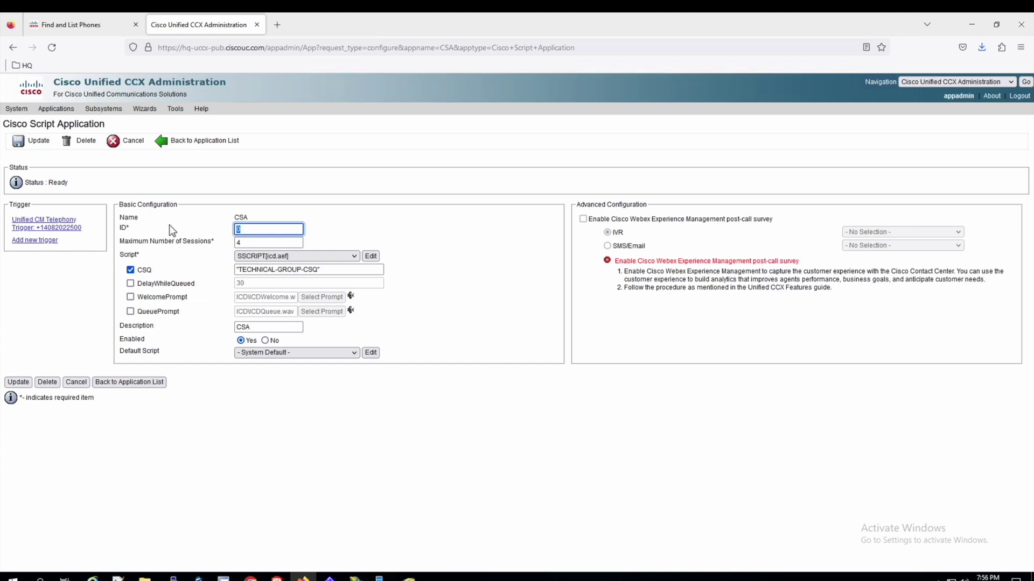
left_click_drag(87, 230, 12, 218)
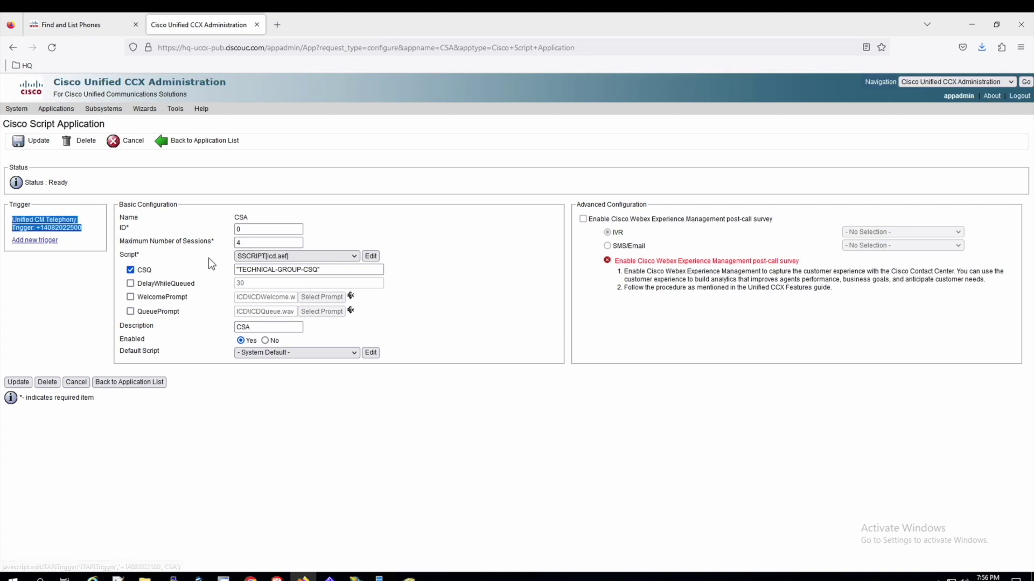
left_click_drag(152, 254, 120, 264)
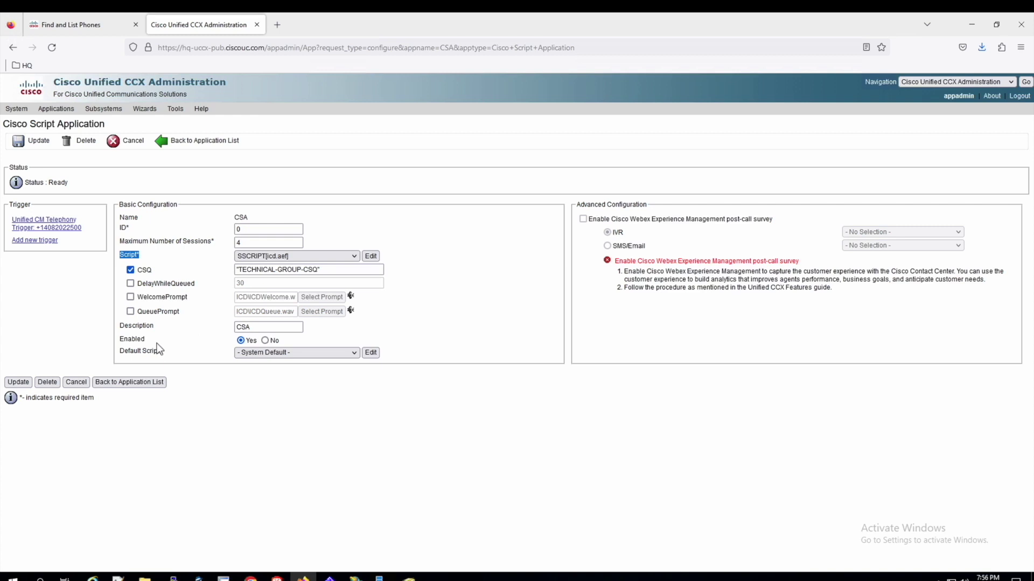
Step: Open the CSA application's telephony trigger, check its call control group, and close the trigger window
left_click(56, 225)
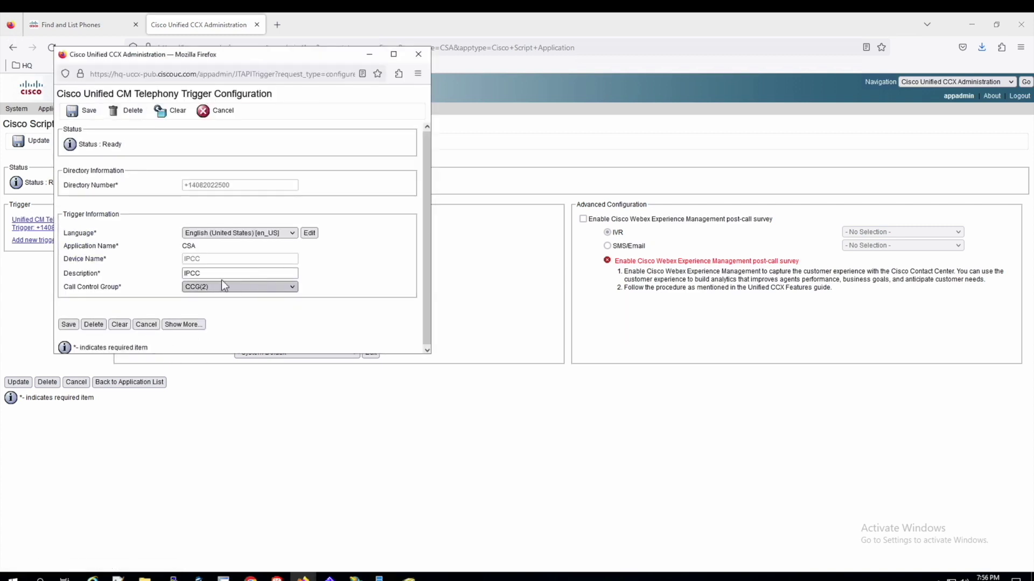
triple_click(97, 286)
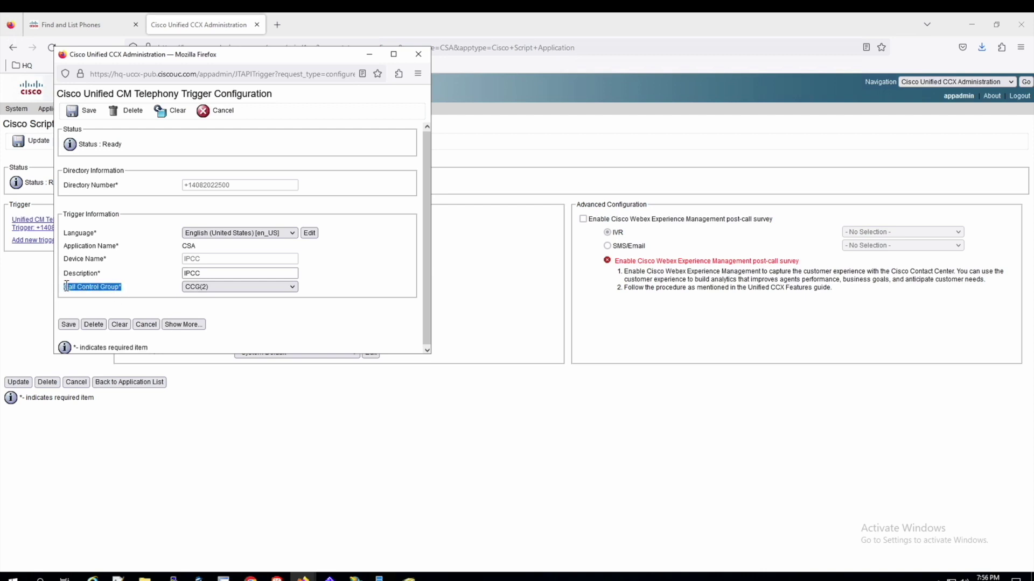
left_click(419, 54)
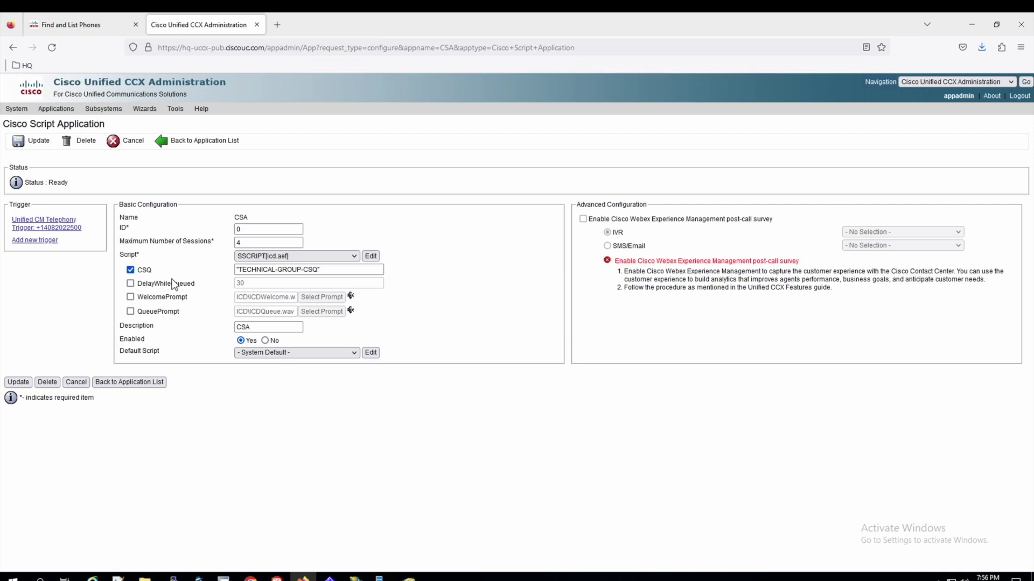
Step: Examine the script setting in the CSA application's basic configuration
left_click_drag(140, 254, 111, 255)
left_click(141, 251)
double_click(132, 257)
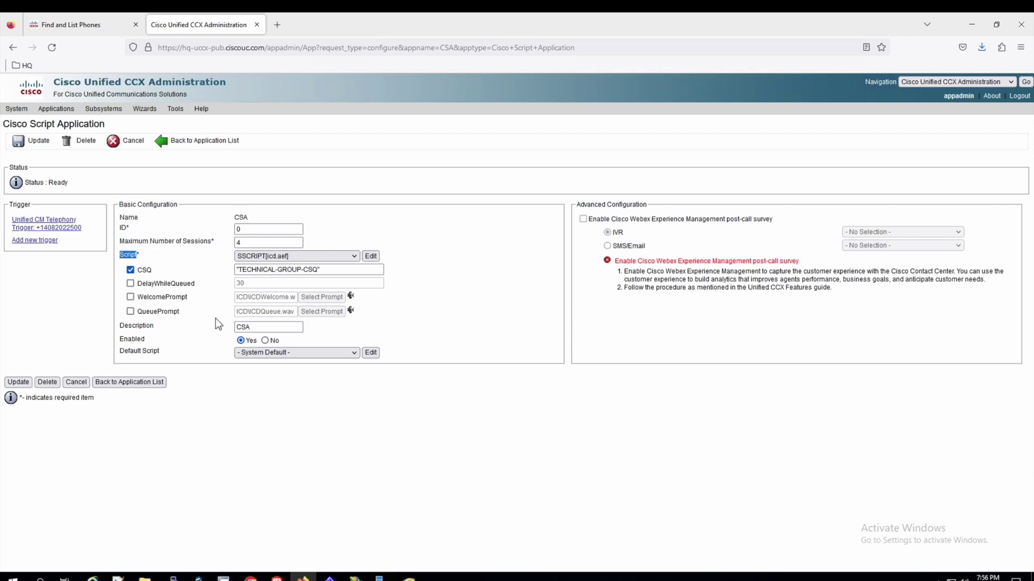